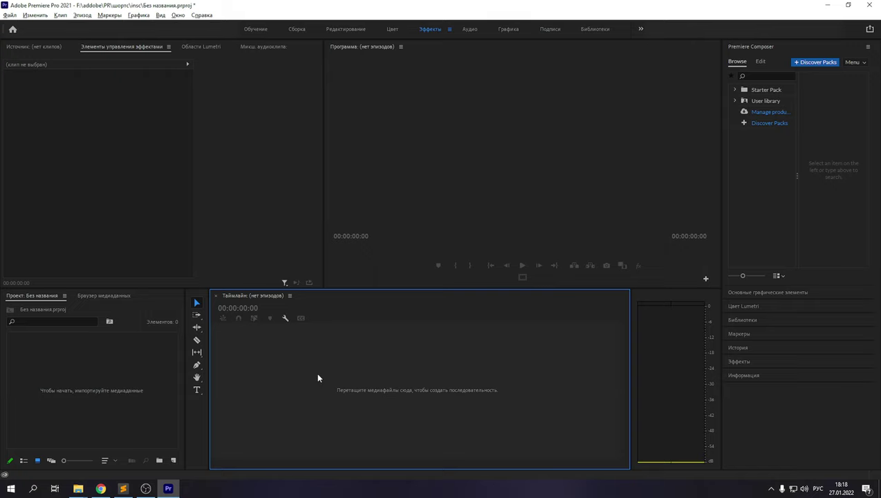
Drop 'рендер в 2к премьер.mp4' onto the empty Timeline to create its sequence, then preview near one minute.
key("alt+Tab")
left_click_drag(193, 202, 252, 413)
left_click(540, 88)
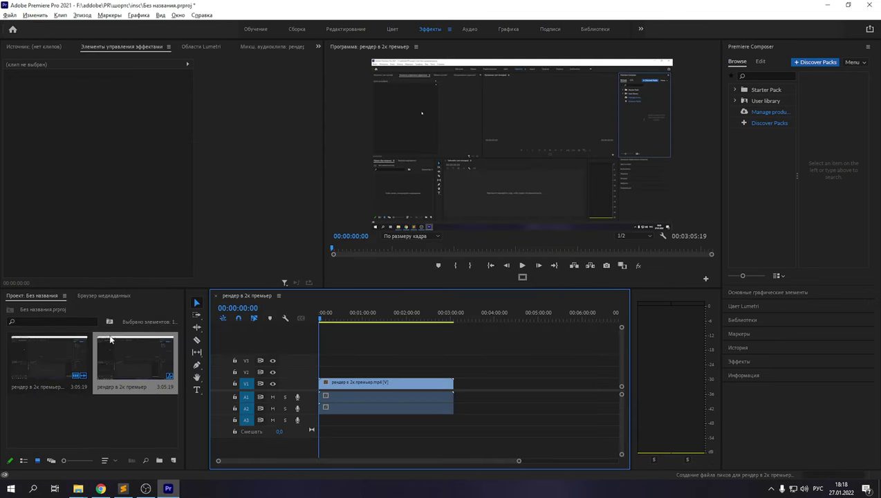
mouse_move(344, 319)
left_mouse_down()
mouse_move(380, 322)
mouse_move(369, 316)
left_mouse_up()
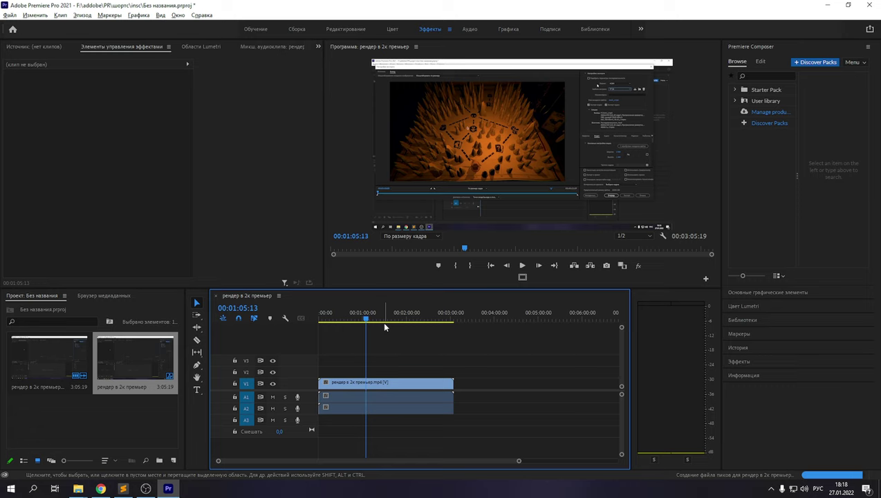
Cut the clip at two nearby points with the Razor tool.
key("c")
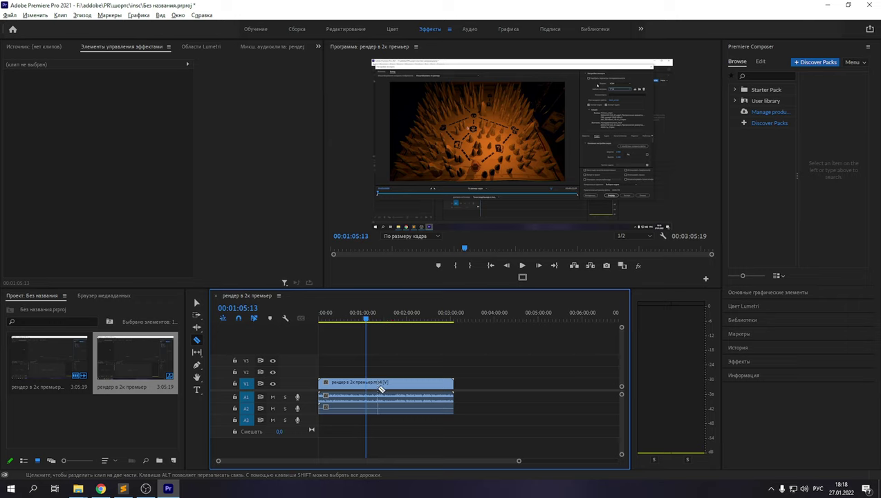
left_click(367, 382)
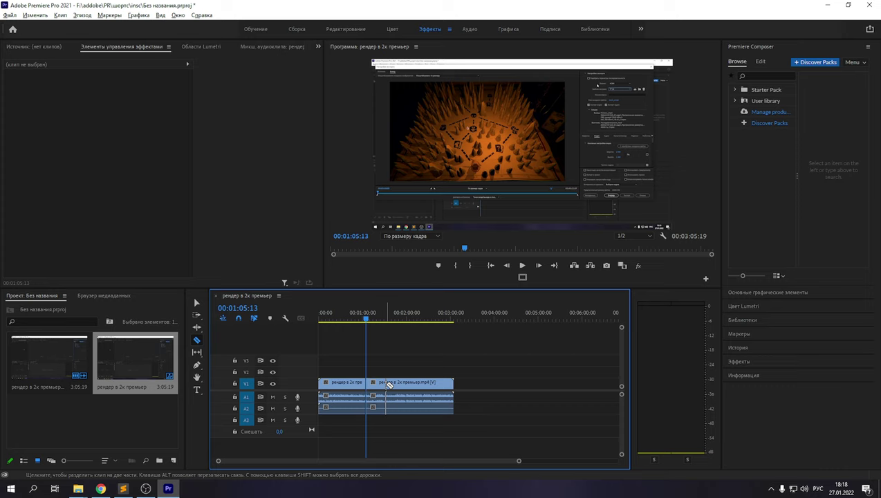
left_click(380, 382)
Delete the pieces outside the cuts and close the gap so the 00:00:18:11 clip starts at zero.
key("v")
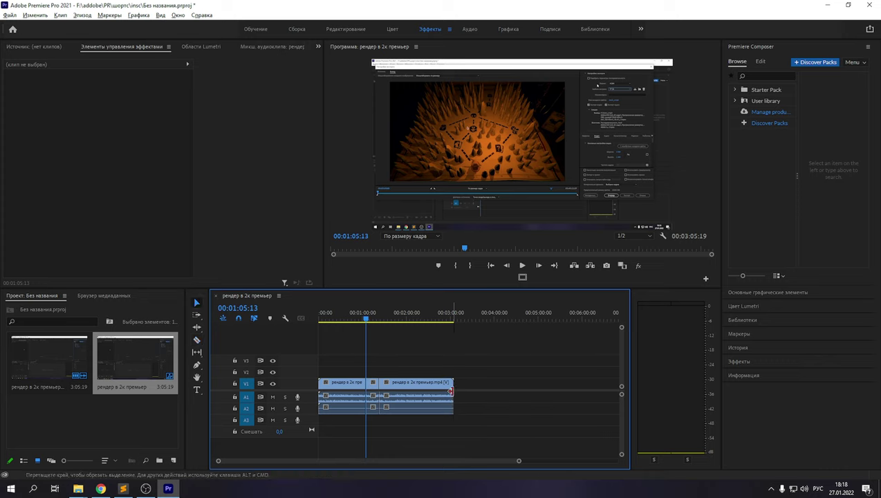
left_click(420, 387)
key("Delete")
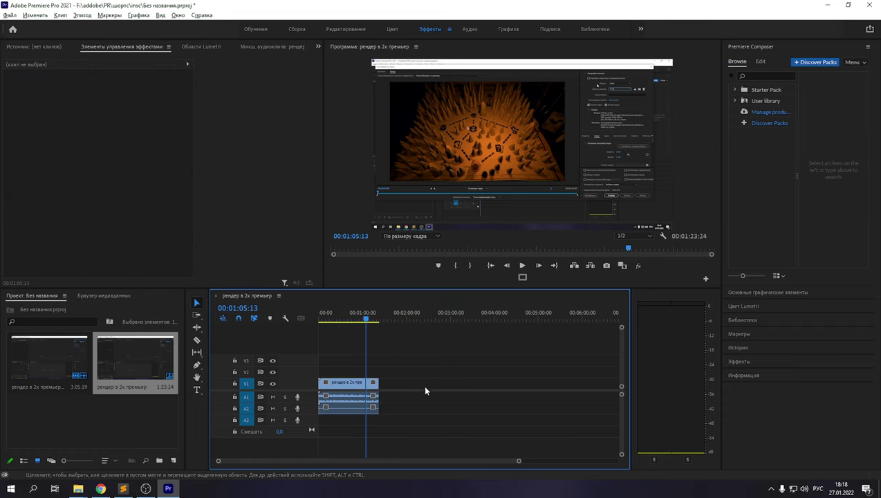
left_click(333, 384)
key("Delete")
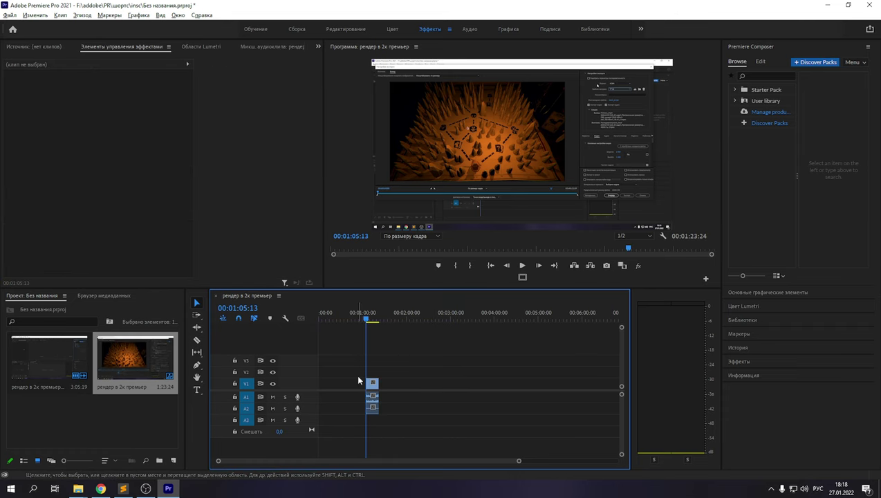
left_click(340, 383)
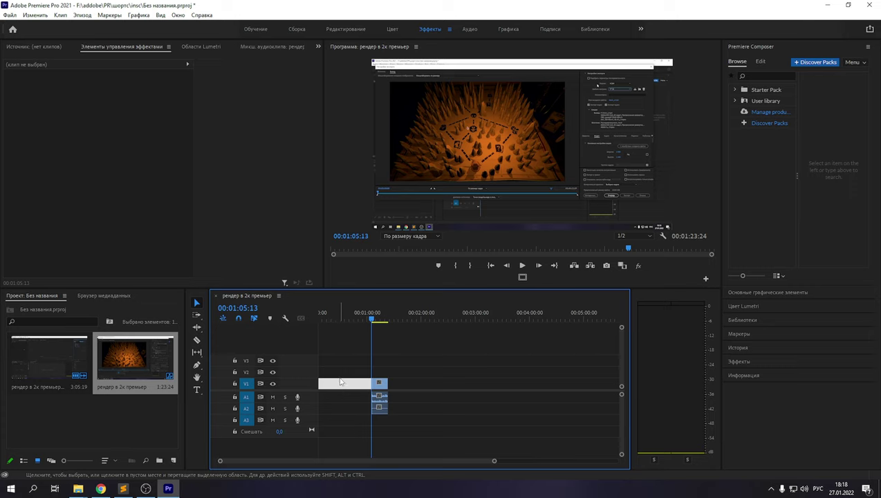
key("Delete")
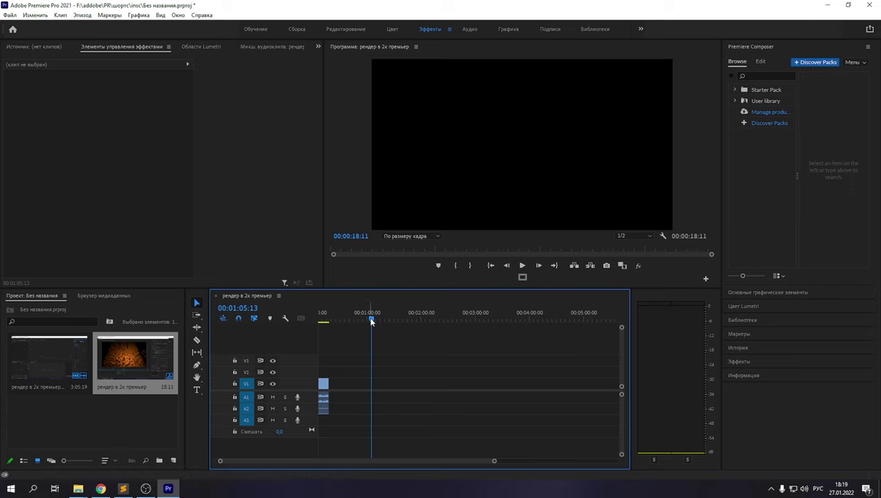
left_click_drag(341, 318, 318, 323)
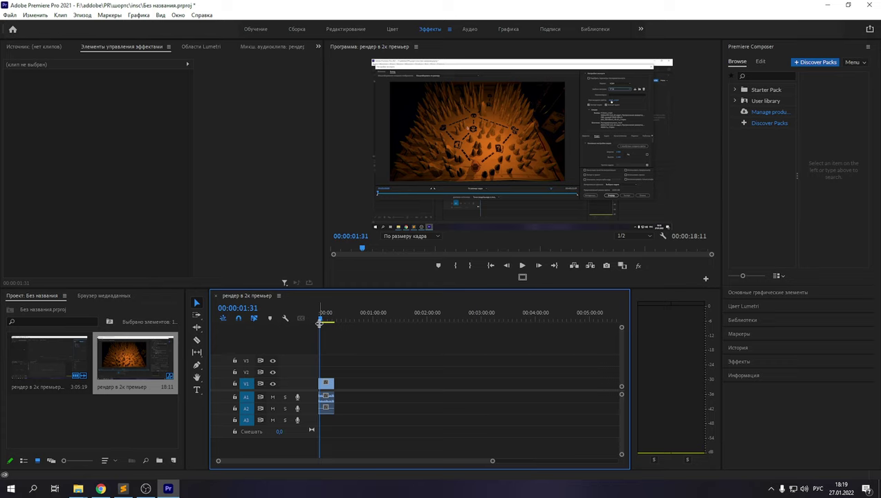
Create sequence Эпизод 01 from the DSLR 1080p preset with a 1080×1920 frame size.
key("ctrl+n")
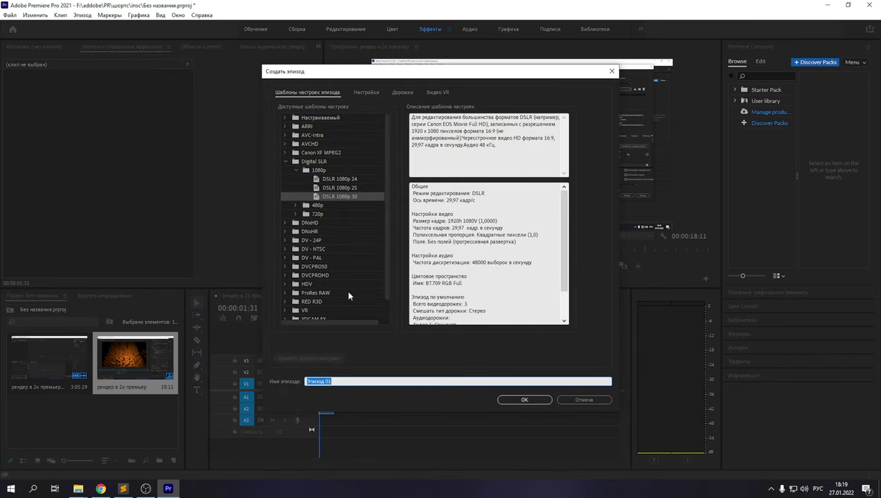
left_click(342, 197)
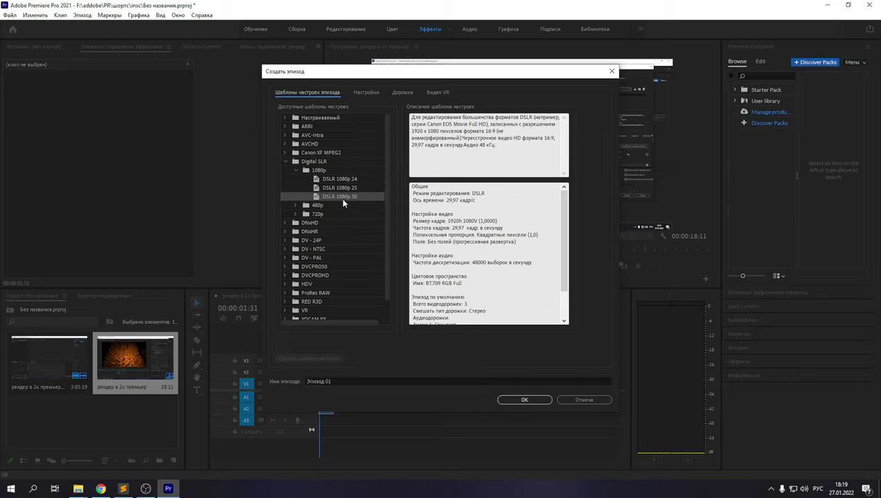
left_click(366, 93)
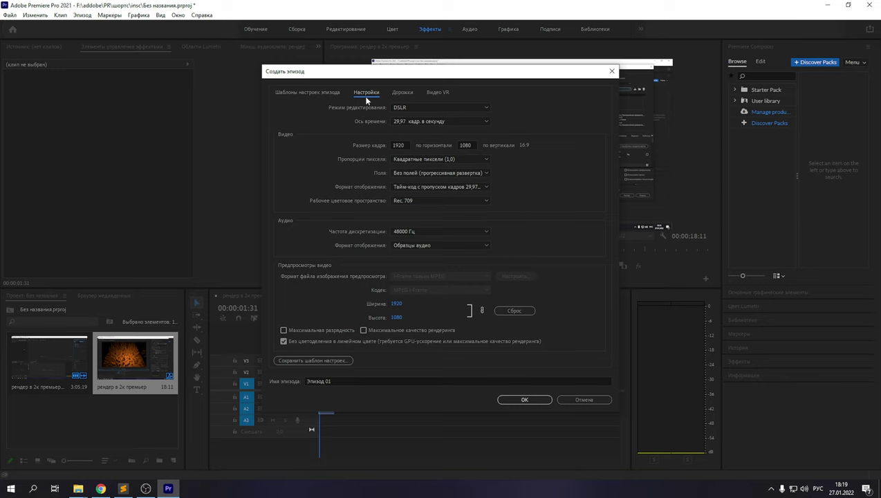
left_click(398, 146)
type("1080")
key("Tab")
type("1920")
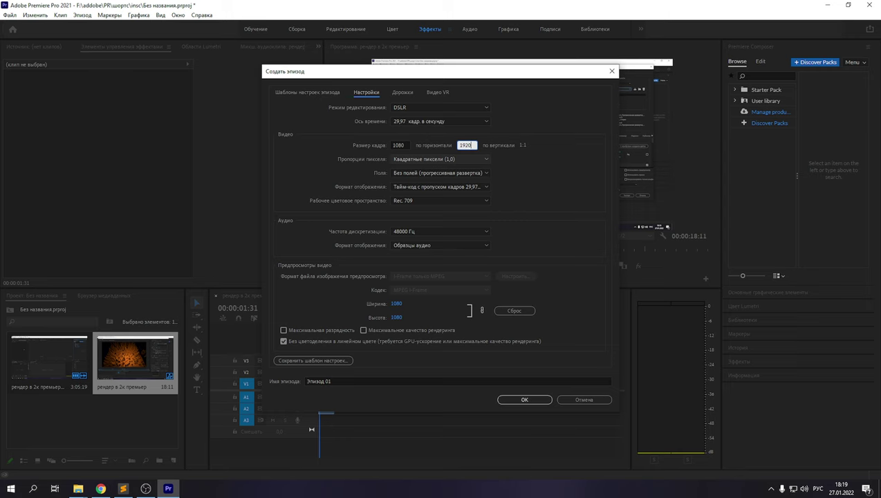
left_click(522, 399)
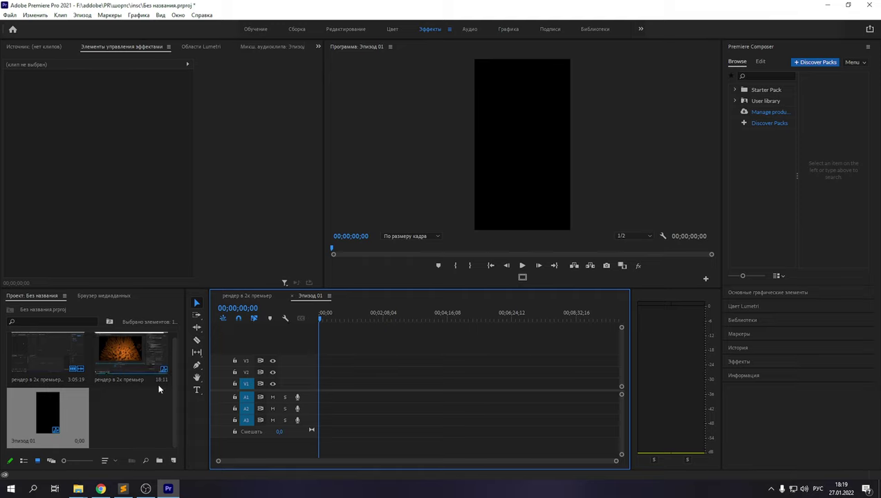
Drag the trimmed clip into Эпизод 01, keep existing sequence settings, and select the clip.
left_click(126, 360)
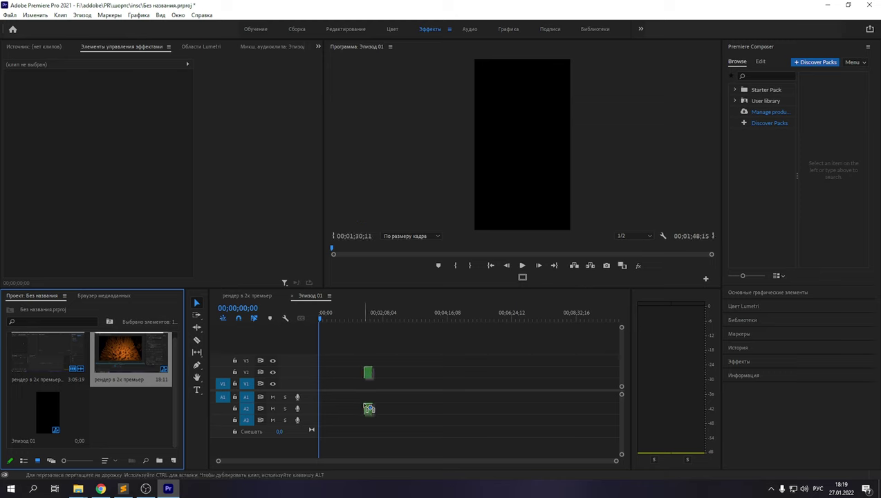
left_click_drag(127, 357, 322, 398)
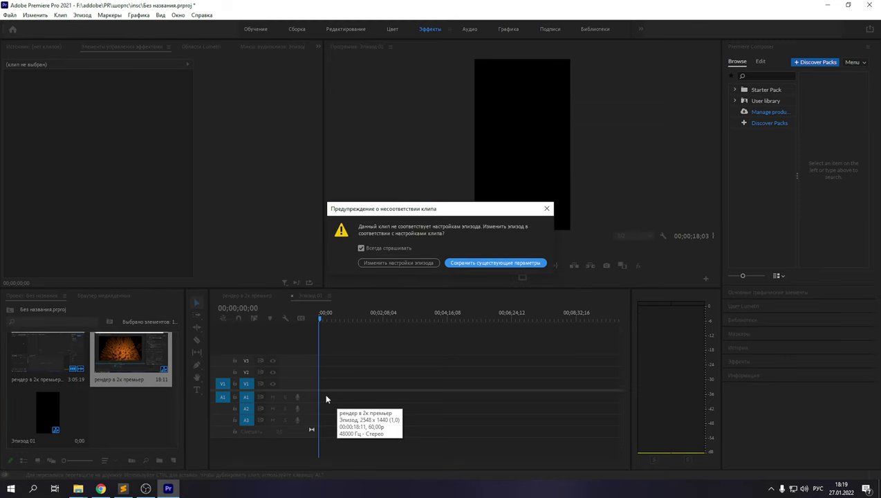
left_click(481, 263)
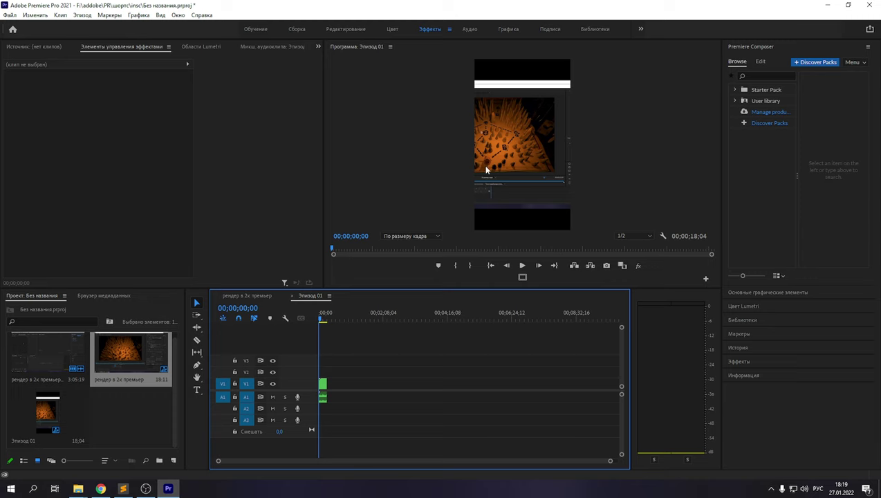
left_click(323, 385)
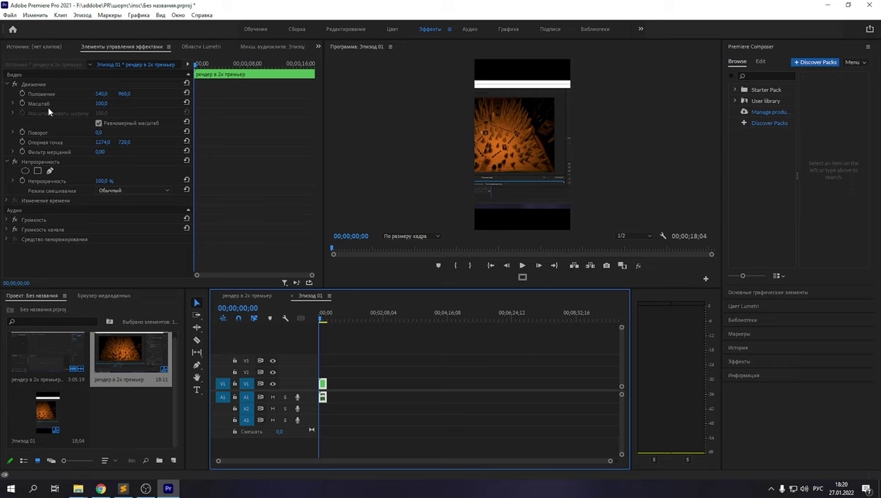
Scale the clip to 133% so it fills the vertical frame.
left_click(101, 105)
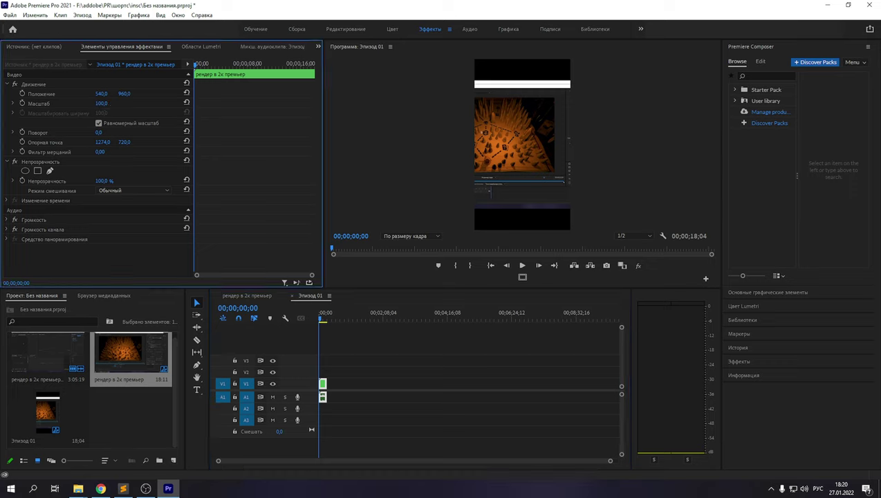
left_click(102, 103)
type("30")
key("Escape")
left_click(104, 103)
type("90")
key("Return")
key("Escape")
mouse_move(101, 103)
left_mouse_down()
mouse_move(123, 103)
mouse_move(104, 103)
left_mouse_up()
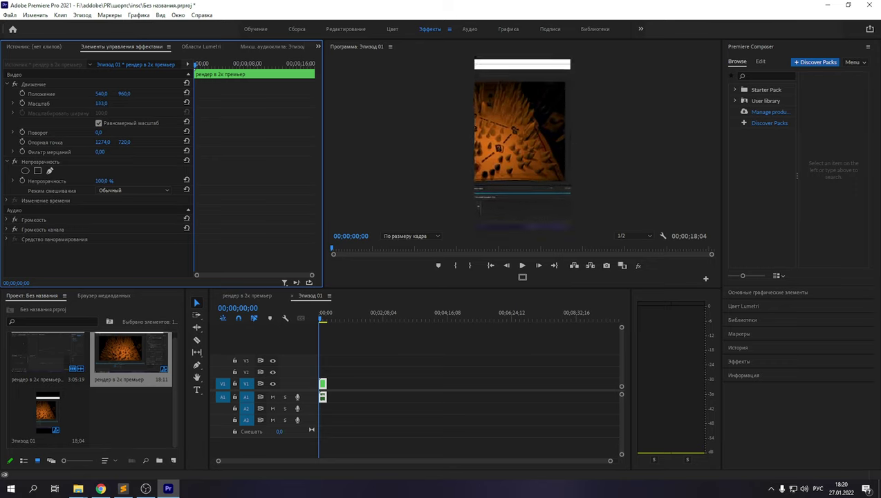
Shift the clip right to position 694, 960 and deselect it.
left_click(100, 81)
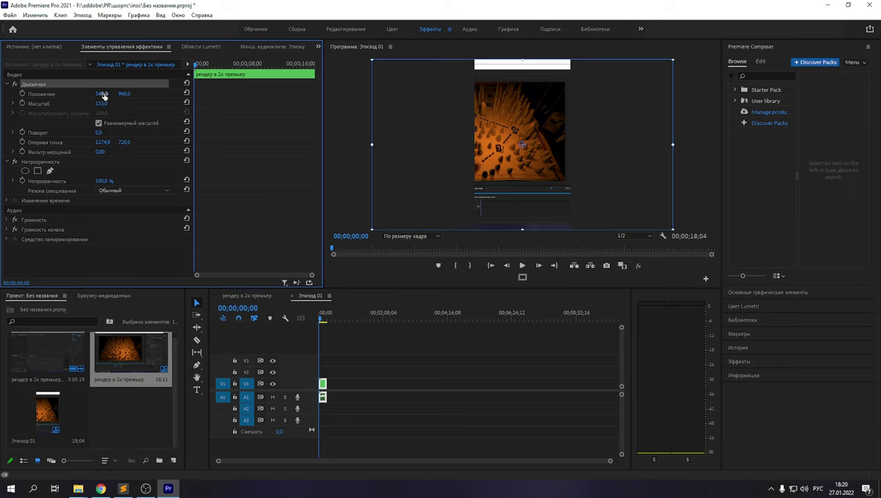
left_click_drag(101, 94, 253, 93)
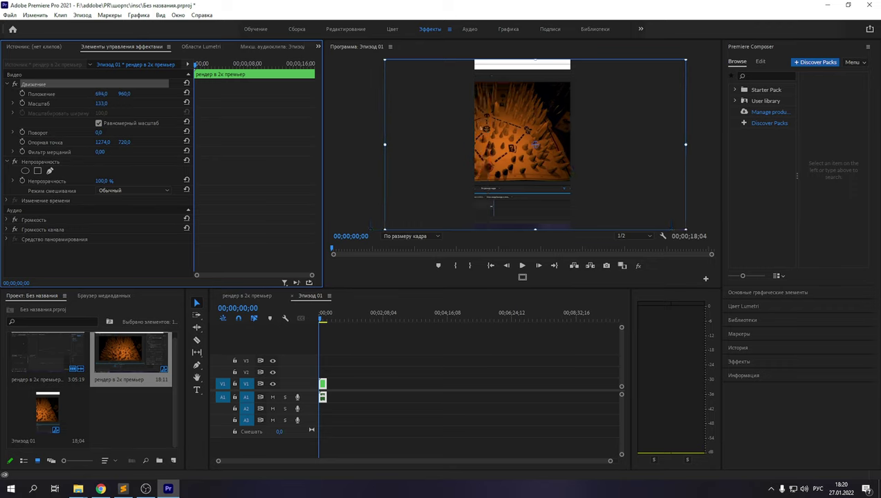
left_click(415, 378)
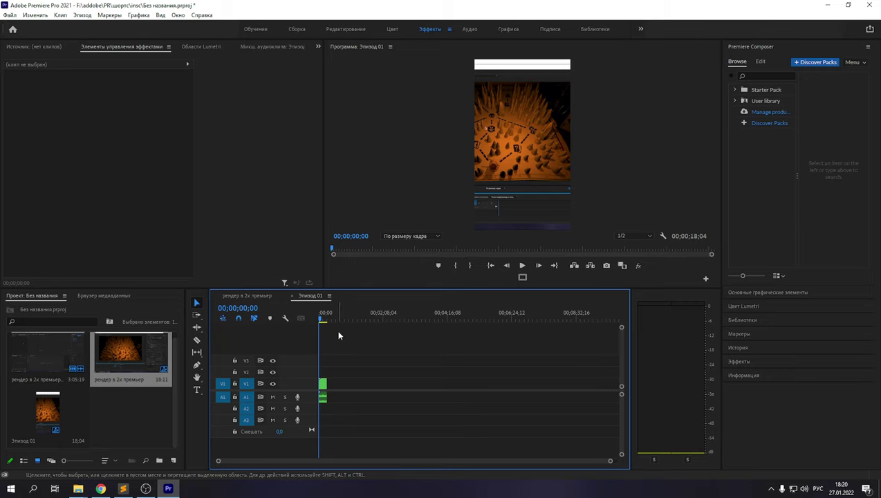
Apply the Шорты preset in Export Settings (Ctrl+M) and review the Video tab options.
key("ctrl+m")
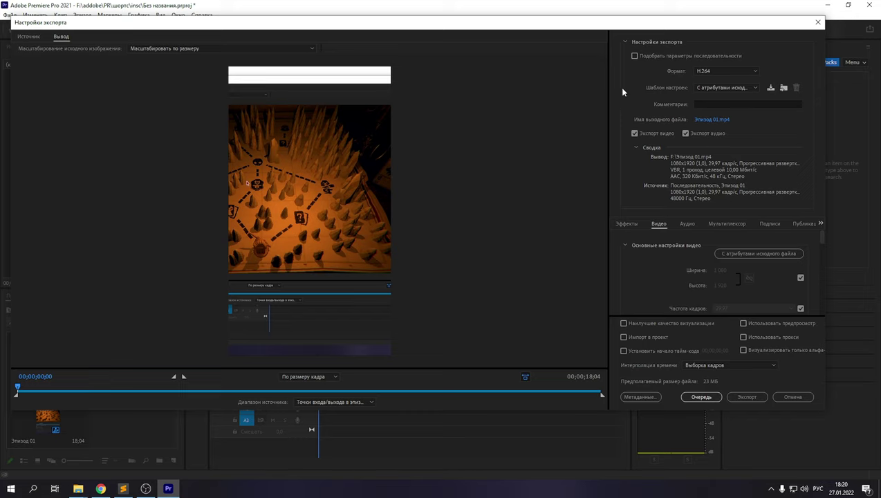
left_click(726, 87)
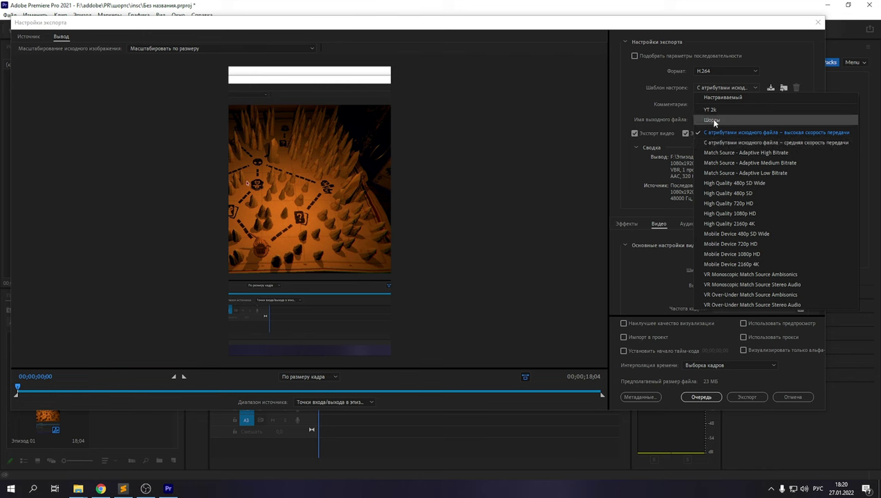
left_click(712, 121)
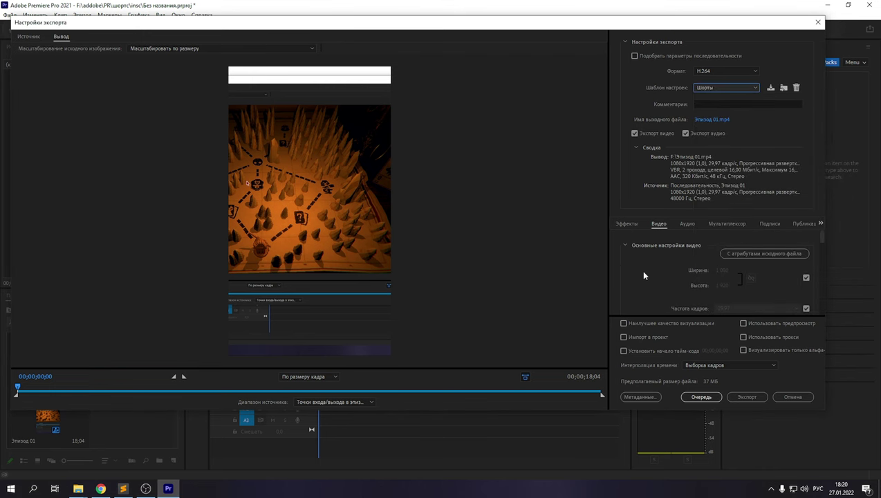
scroll(640, 269, "down", 2)
scroll(638, 262, "down", 2)
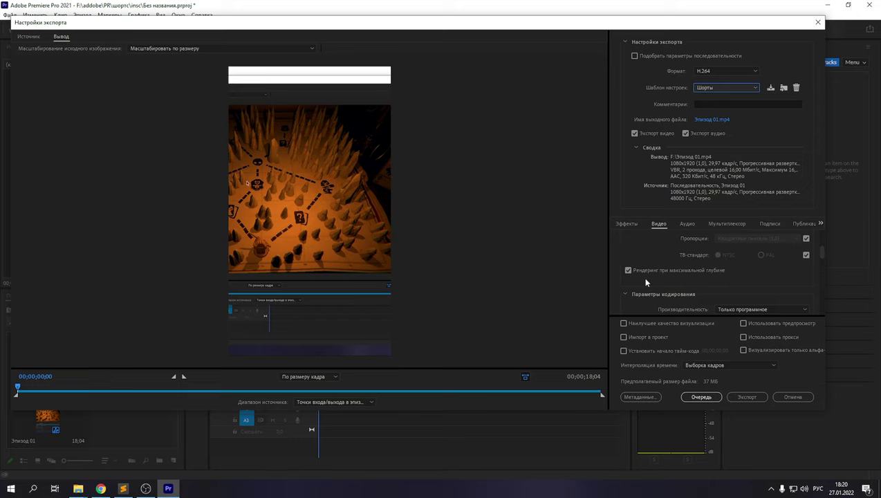
scroll(620, 252, "down", 3)
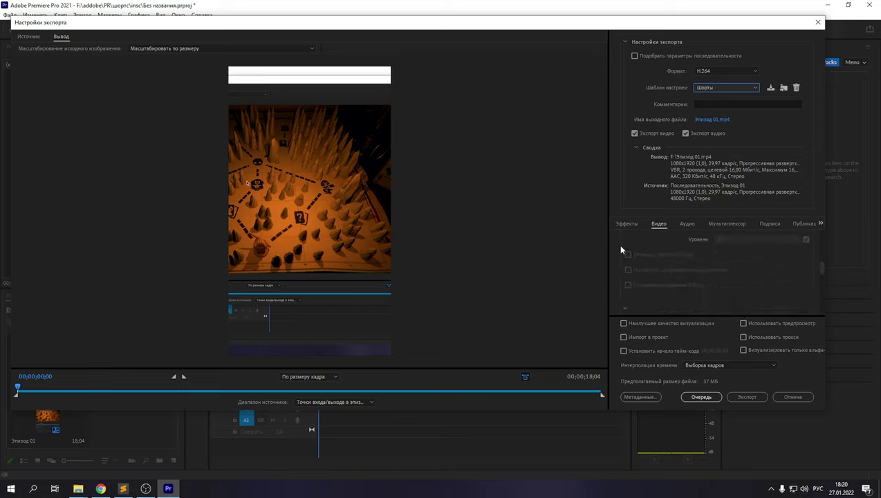
scroll(631, 252, "up", 1)
scroll(632, 253, "up", 1)
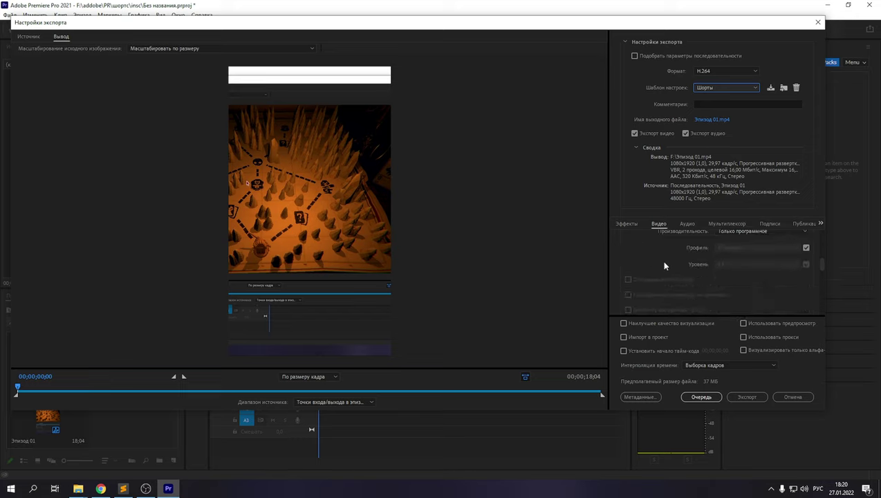
Set the H.264 profile to Высокий (High) and choose a higher encoding level.
left_click(805, 248)
left_click(767, 248)
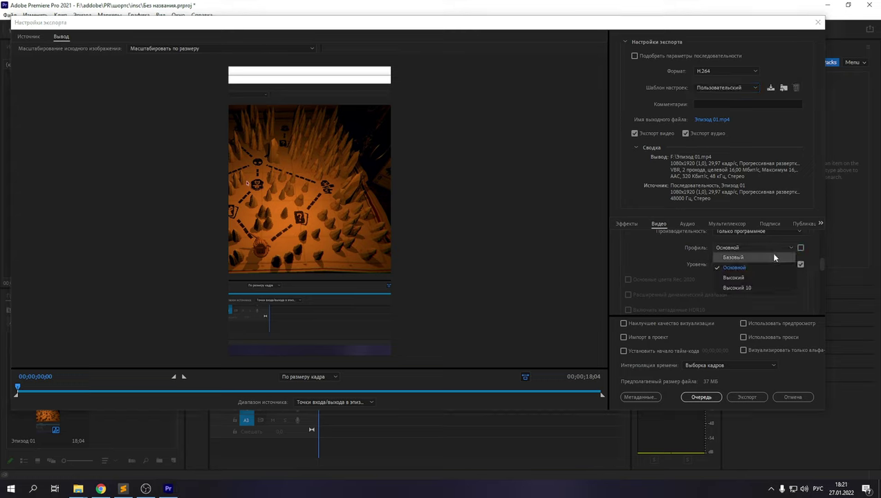
left_click(741, 282)
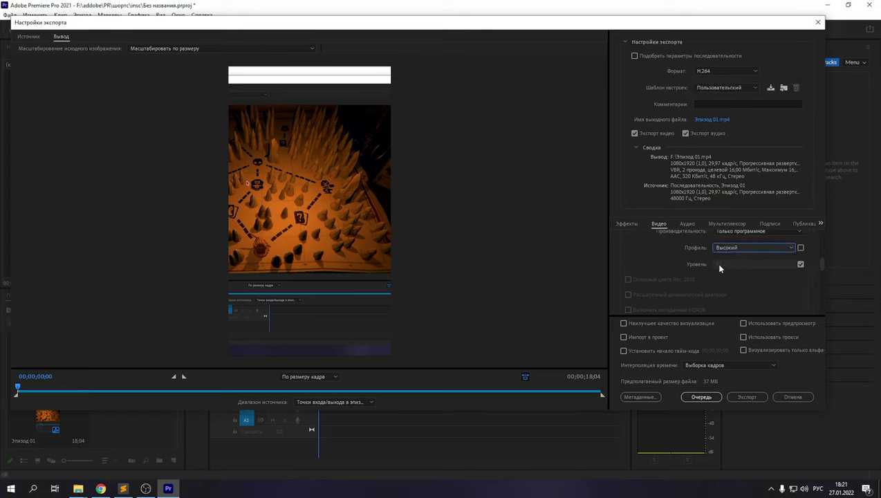
left_click(800, 264)
left_click(735, 264)
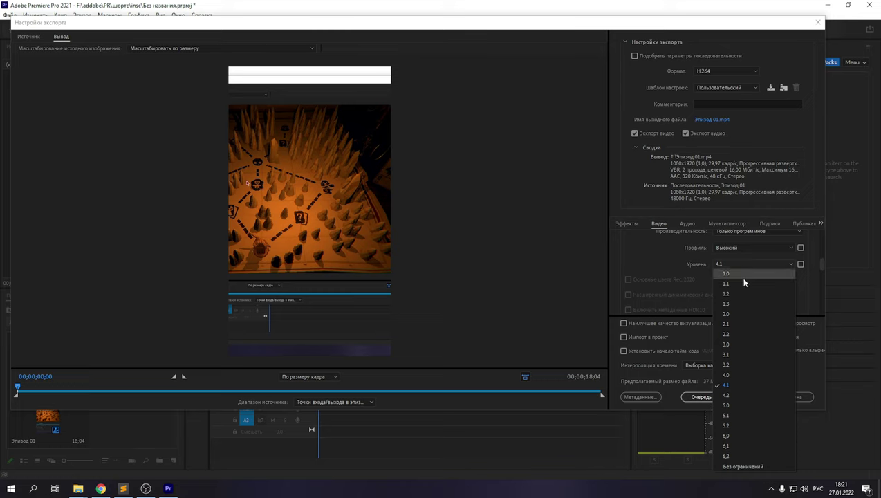
left_click(731, 417)
Switch bitrate encoding to CBR with a 50 Mbps target bitrate.
scroll(631, 273, "down", 2)
scroll(633, 271, "down", 1)
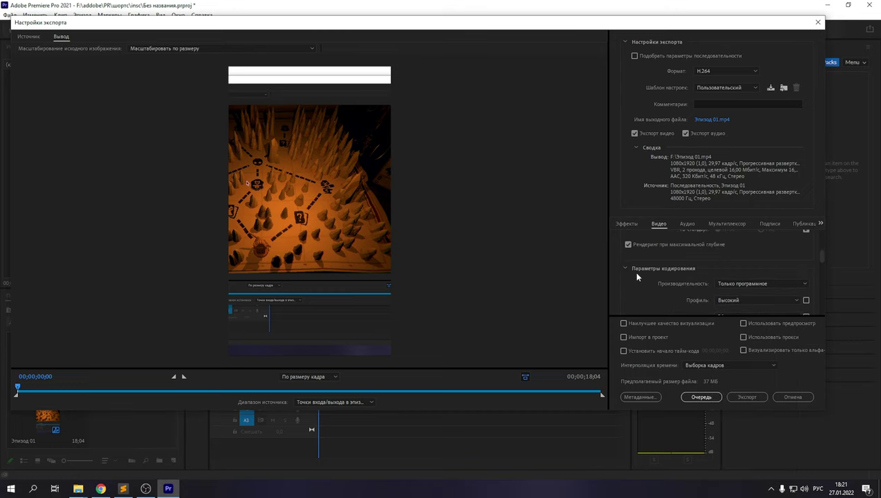
scroll(637, 277, "down", 2)
scroll(638, 277, "down", 2)
scroll(639, 279, "down", 2)
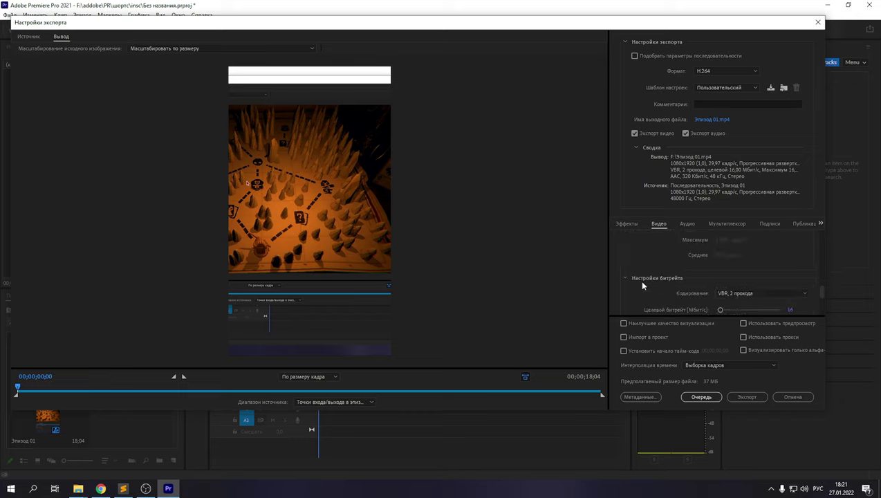
scroll(639, 278, "down", 1)
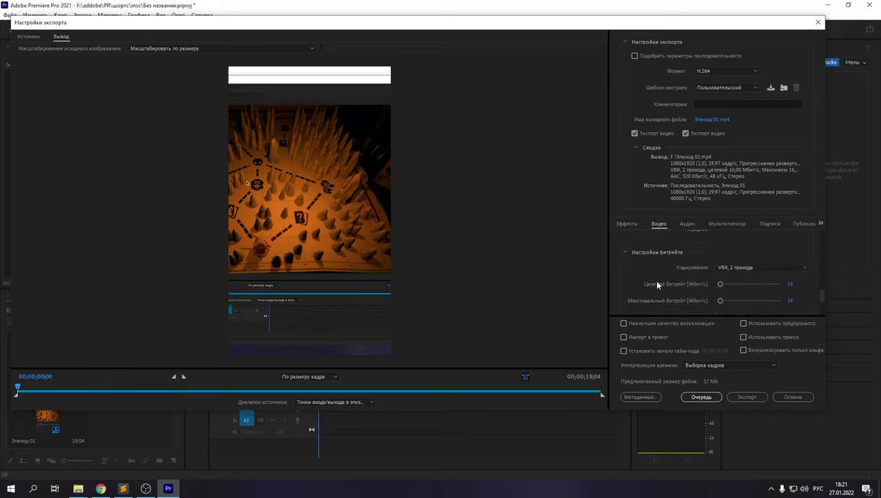
left_click(739, 267)
left_click(731, 277)
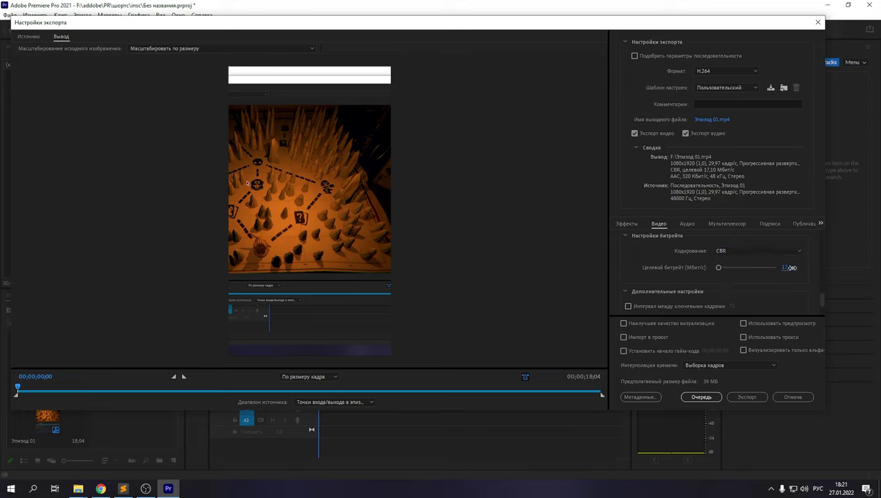
left_click_drag(784, 270, 788, 270)
left_click(786, 268)
type("50")
left_click(726, 279)
scroll(726, 279, "down", 2)
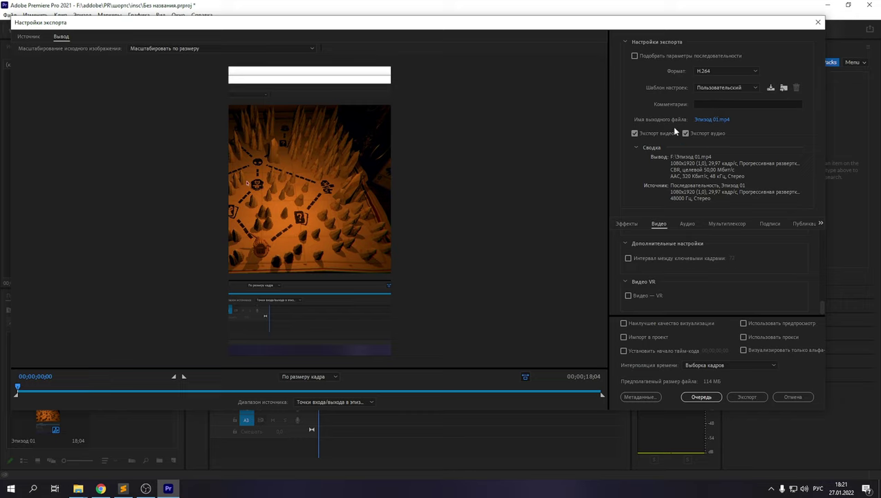
Name the new export preset 'Шортс 2,0' and confirm it.
left_click(770, 87)
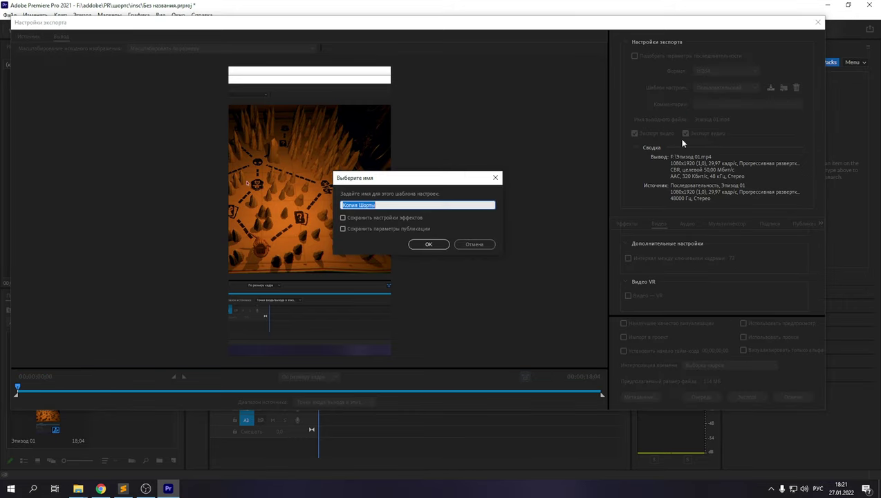
type("Шор")
type("2,0")
left_click(423, 246)
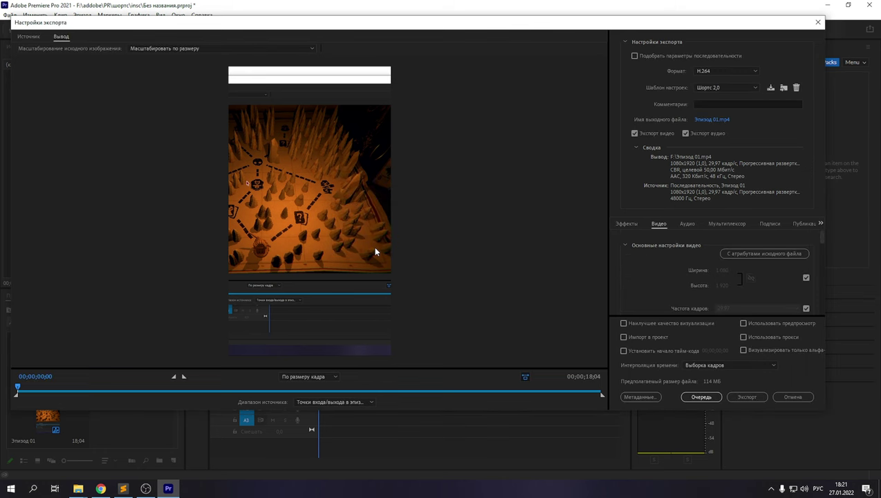